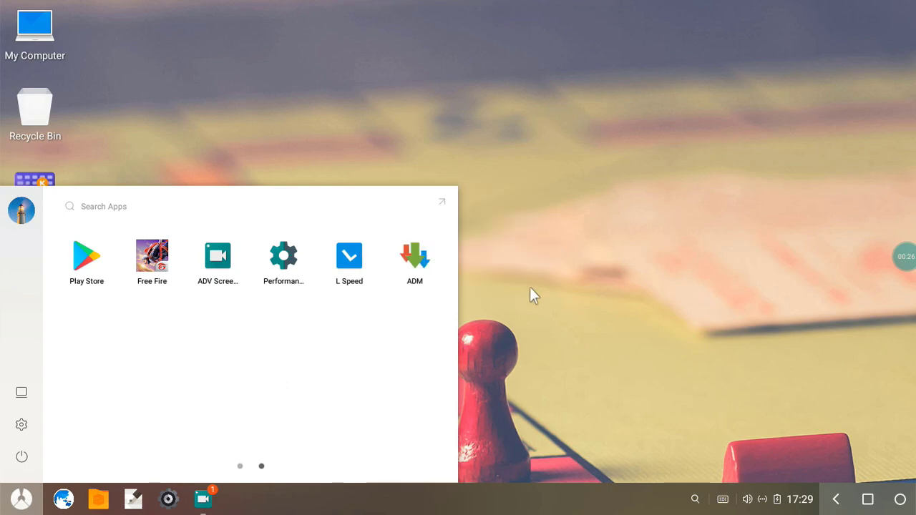
Install Free Fire from the APK file on the desktop and close the package installer.
left_click(524, 326)
left_click_drag(164, 162, 26, 401)
left_click_drag(169, 406, 30, 277)
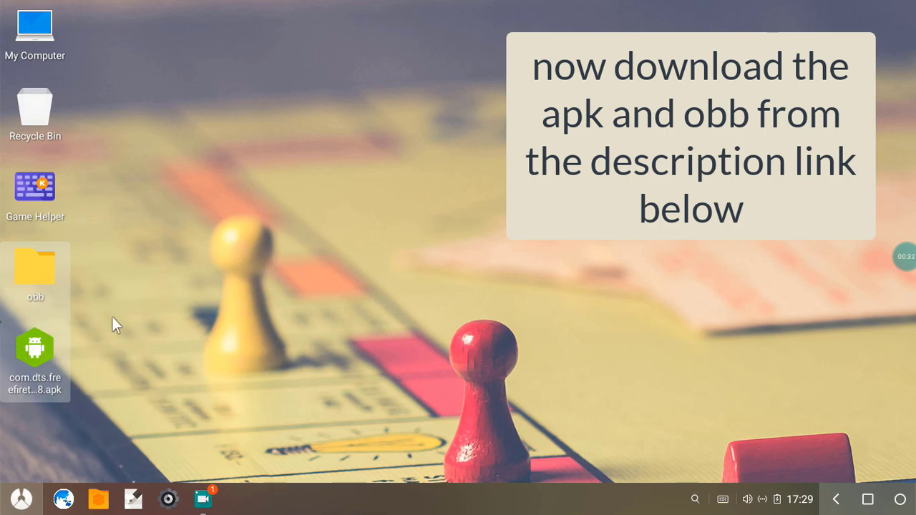
left_click(126, 342)
double_click(39, 357)
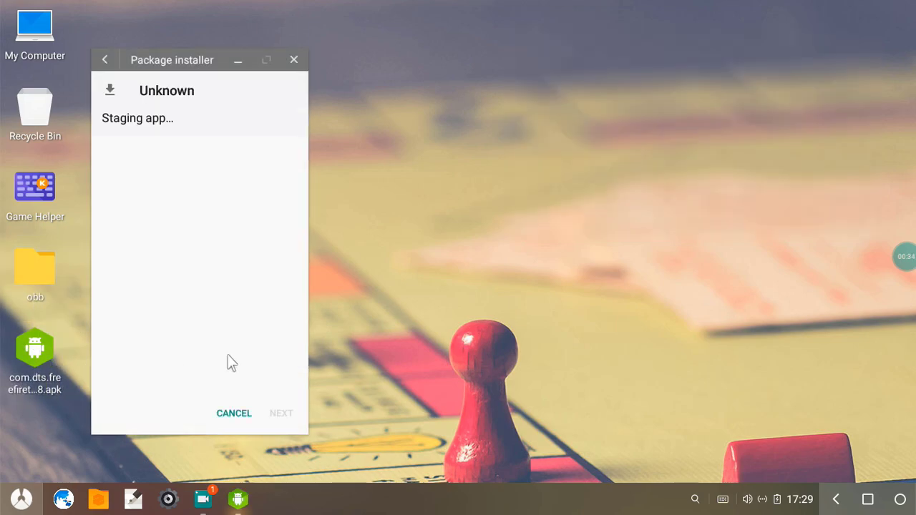
left_click(276, 413)
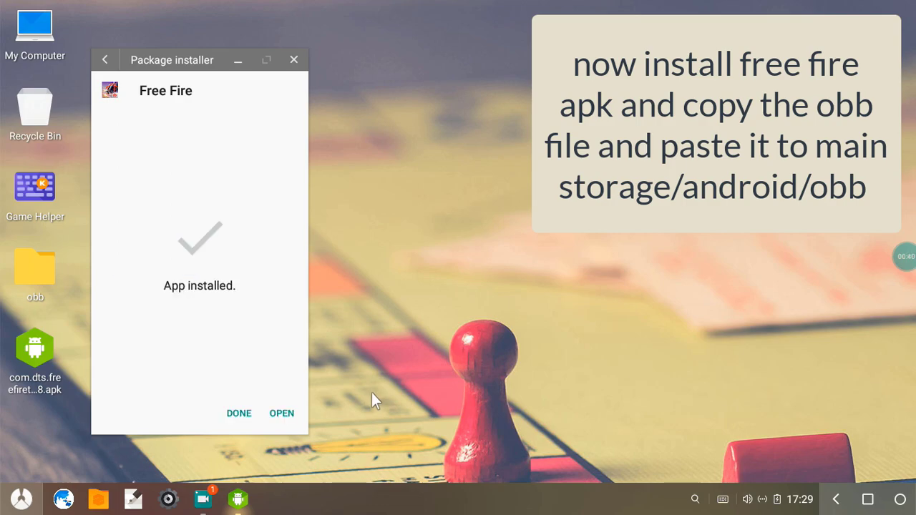
left_click(239, 414)
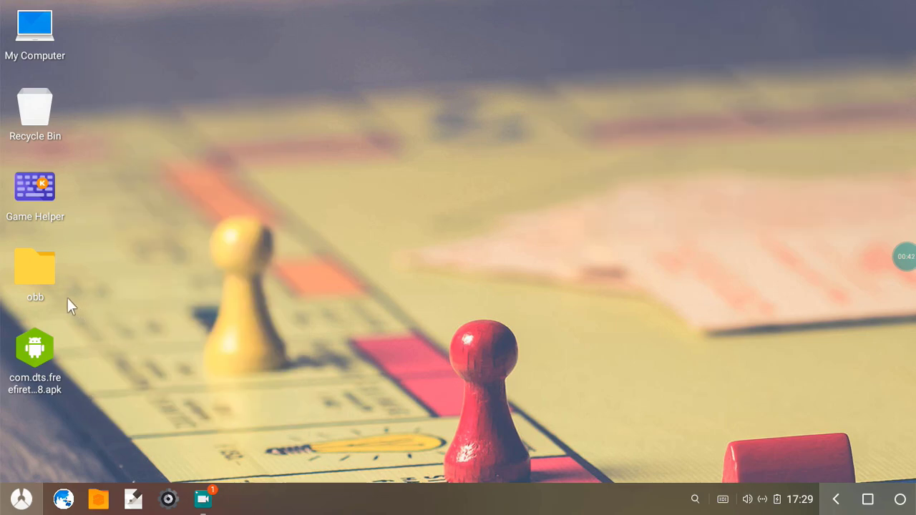
Copy the com.dts.freefireth folder from inside the desktop's obb folder.
double_click(37, 278)
right_click(246, 121)
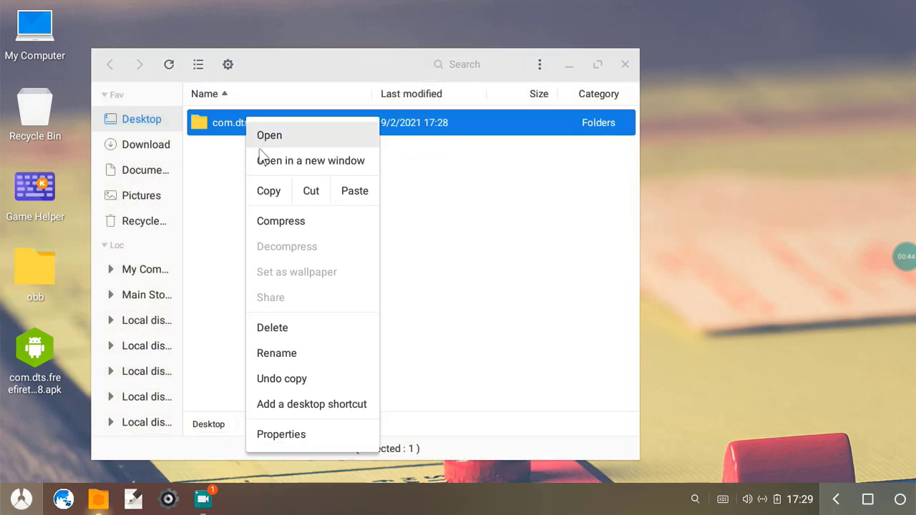
left_click(268, 190)
Paste the copied folder into Main Storage/Android/obb and close the file manager.
left_click(138, 299)
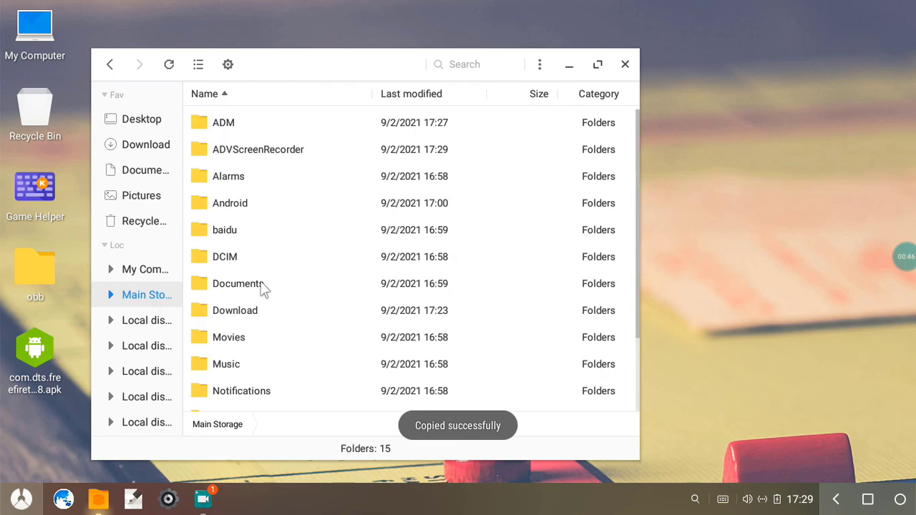
double_click(230, 202)
double_click(214, 150)
right_click(325, 162)
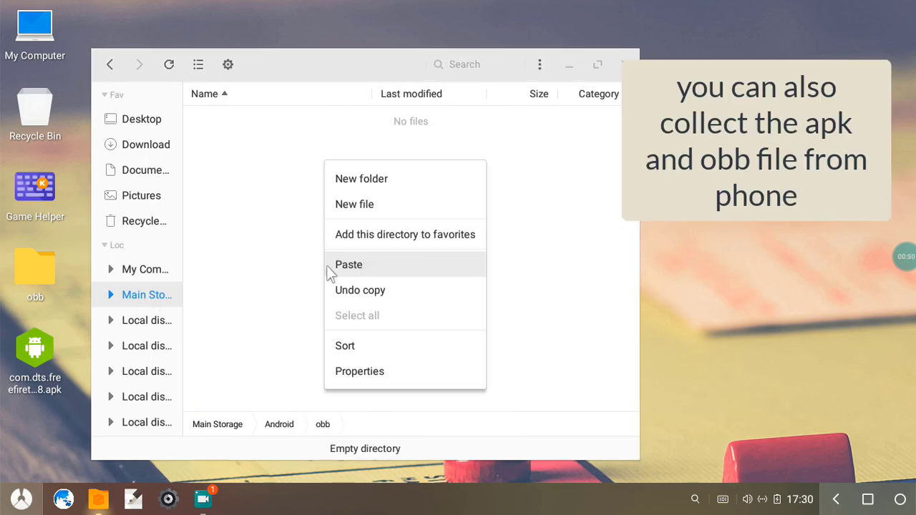
left_click(349, 264)
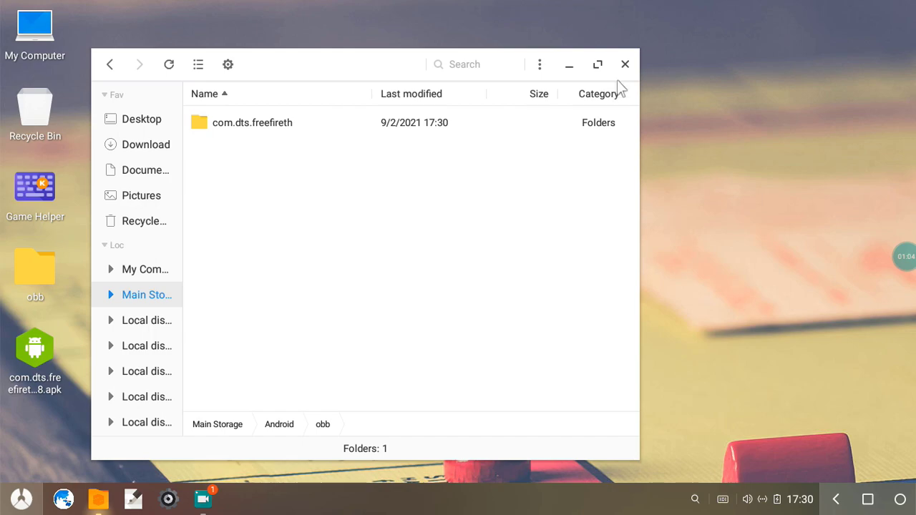
left_click(624, 65)
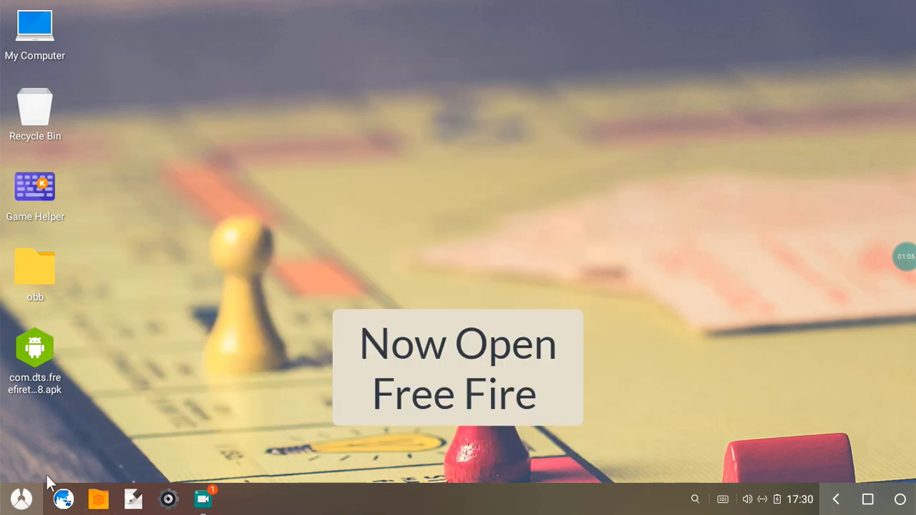
Launch Free Fire from the installed apps.
left_click(22, 498)
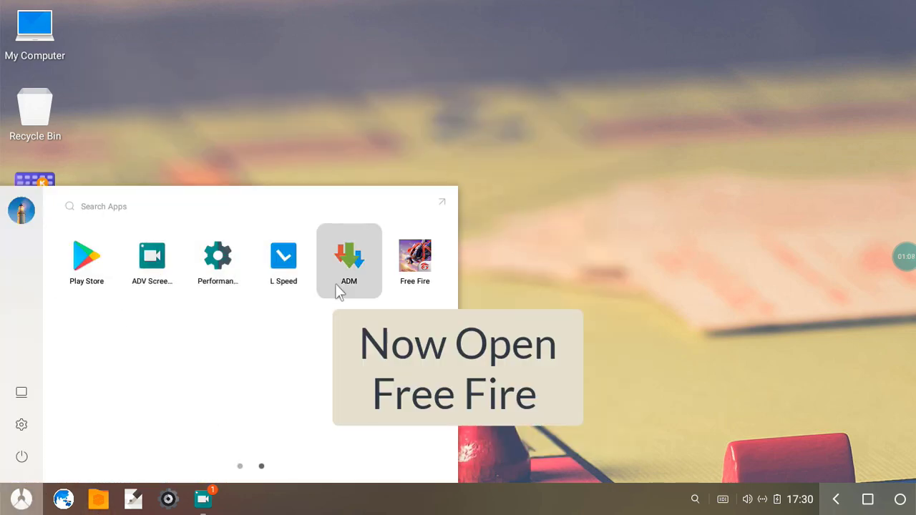
left_click(415, 261)
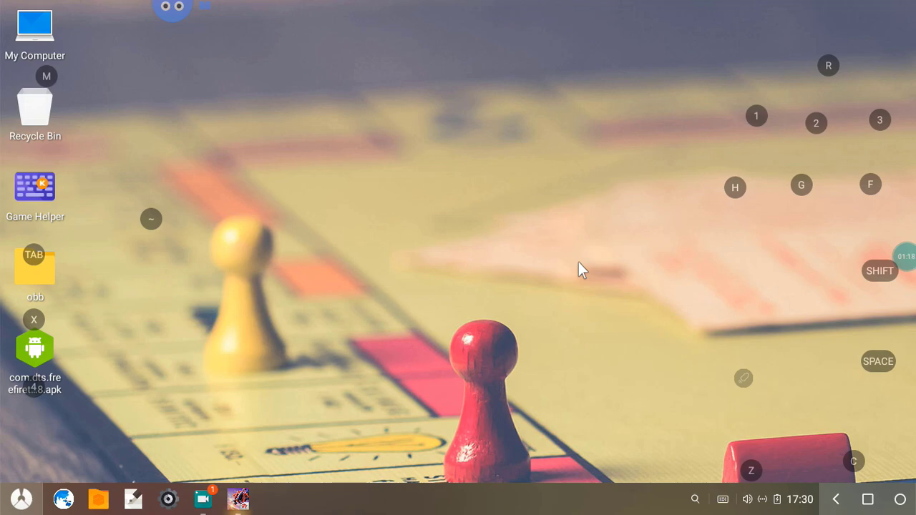
right_click(238, 499)
left_click(230, 402)
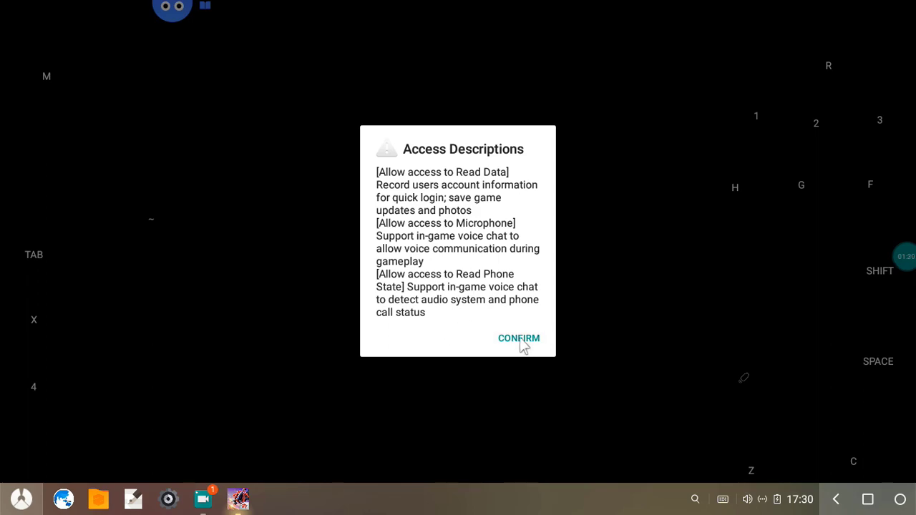
Confirm the access descriptions and allow the permissions Free Fire requests, including audio recording.
left_click(518, 339)
left_click(614, 269)
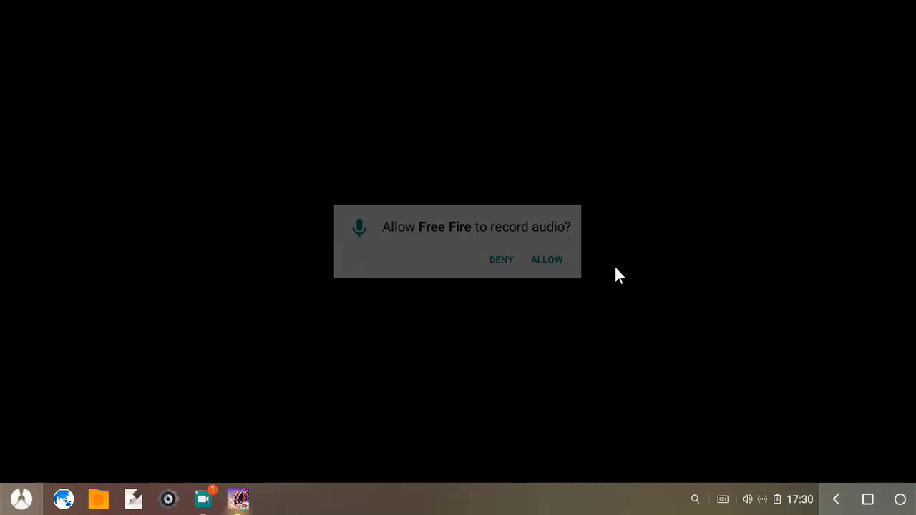
left_click(547, 261)
left_click(601, 262)
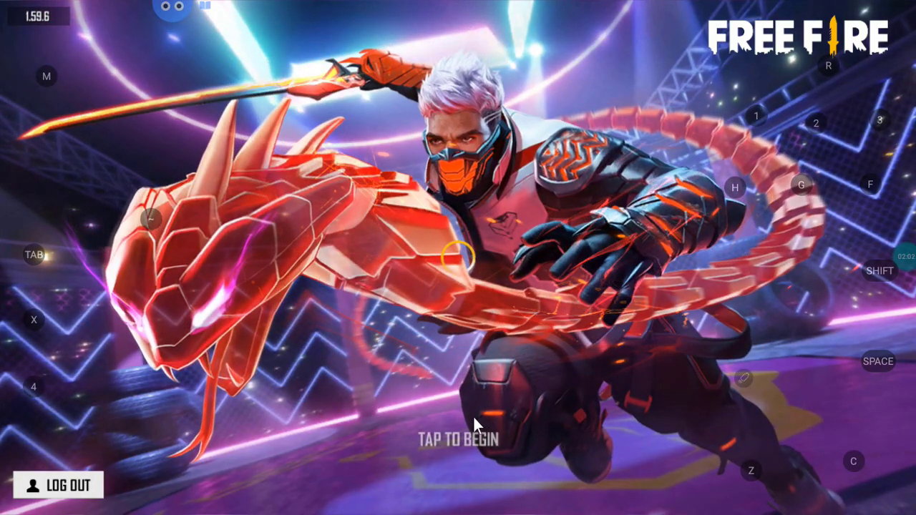
Begin the game and submit Veteran as the player's experience level.
left_click(348, 400)
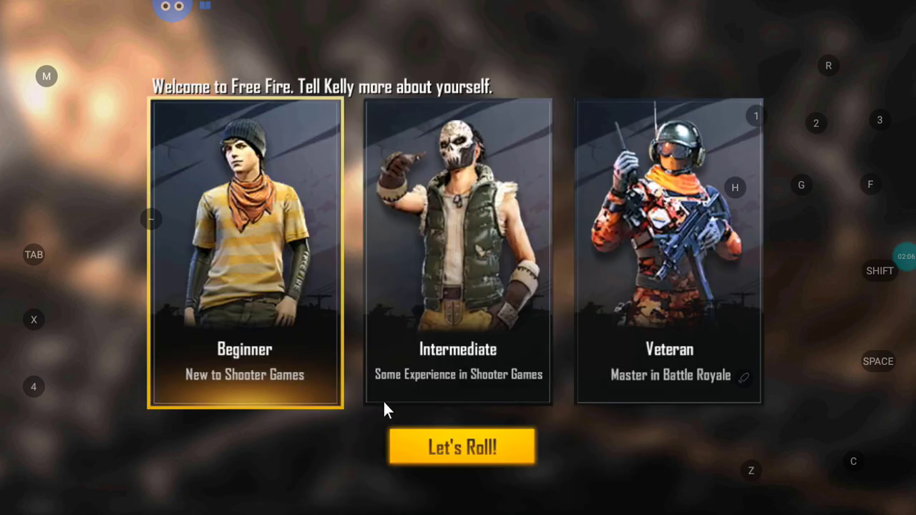
left_click(688, 358)
left_click(428, 454)
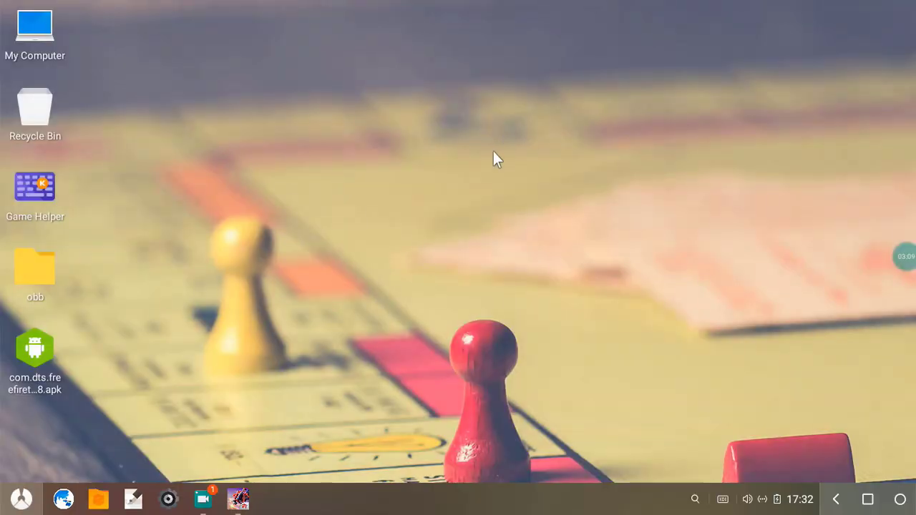
Switch to L Speed and advance its setup past the welcome page.
right_click(439, 226)
left_click(446, 257)
left_click(21, 499)
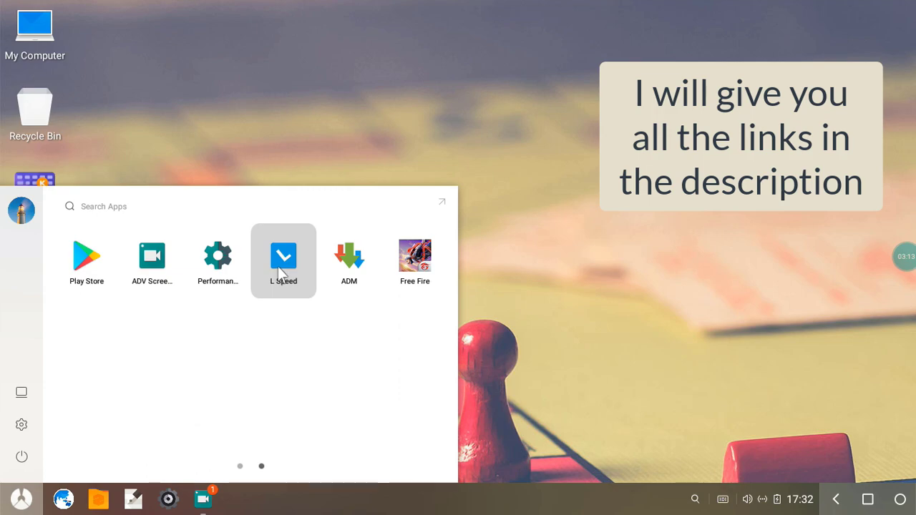
left_click(283, 280)
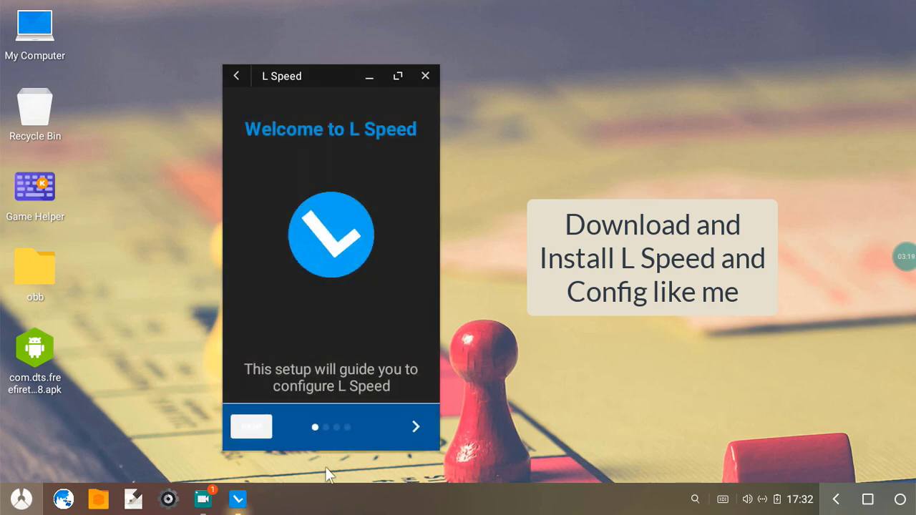
left_click(417, 427)
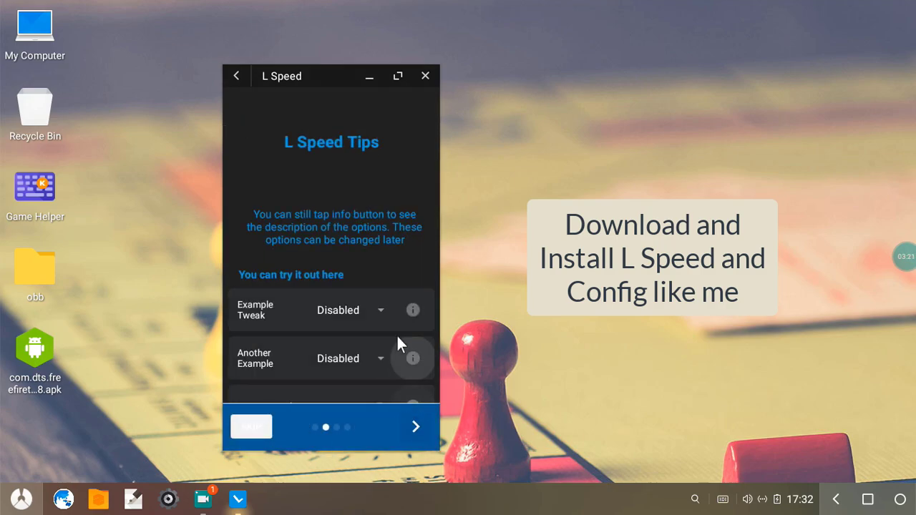
Set Example Tweak to Performance, try the other sample options on the tips page, and continue the setup.
left_click(377, 315)
left_click(304, 317)
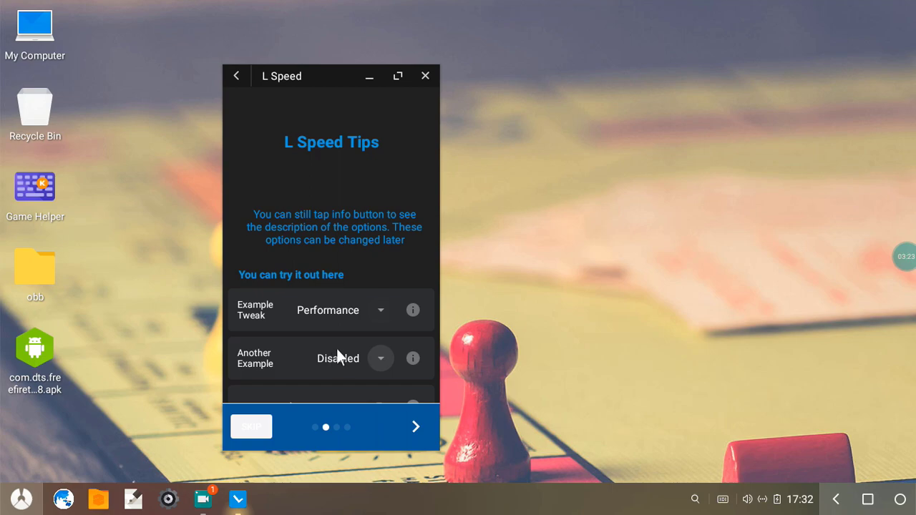
left_click(354, 360)
left_click(299, 318)
scroll(343, 322, "down", 1)
left_click(375, 378)
left_click(413, 425)
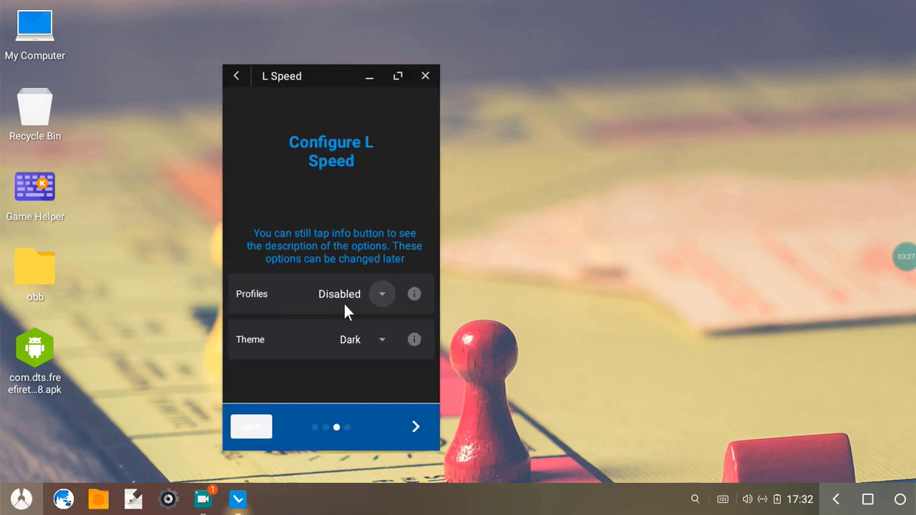
Set the L Speed profile to Performance and finish the setup.
left_click(344, 296)
left_click(267, 319)
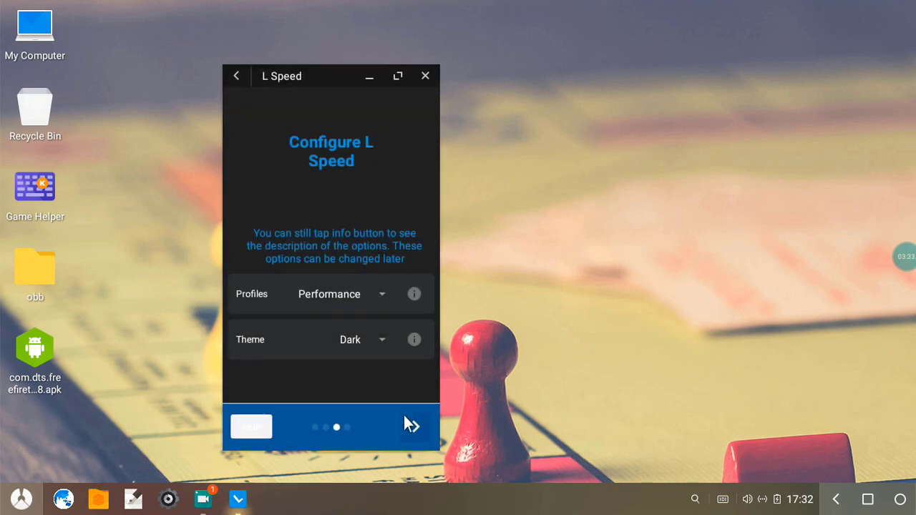
left_click(415, 426)
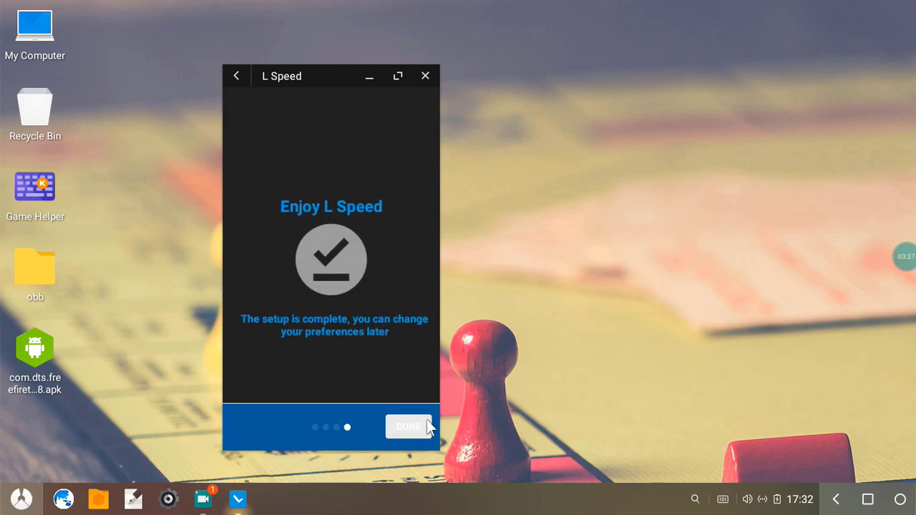
left_click(406, 429)
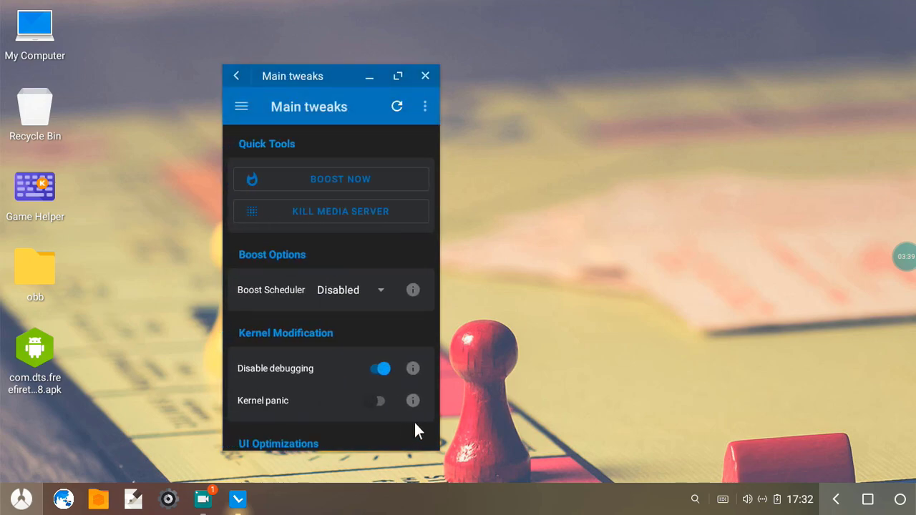
Run the quick boost and kill media server tools, and choose Disabled for Boost Scheduler.
left_click(342, 182)
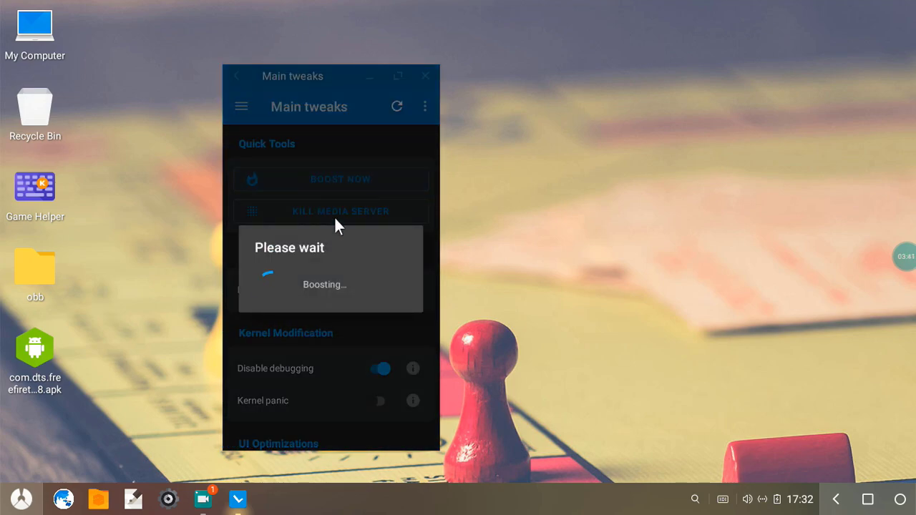
left_click(335, 214)
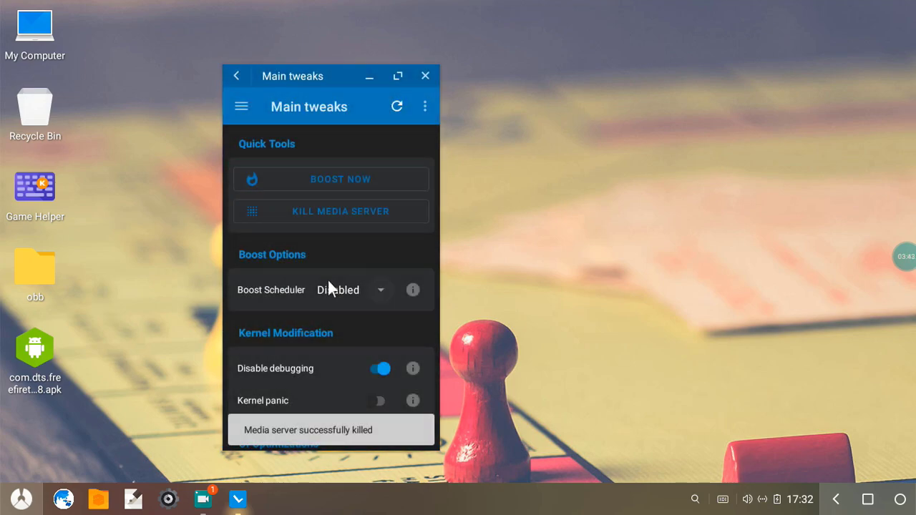
left_click(353, 289)
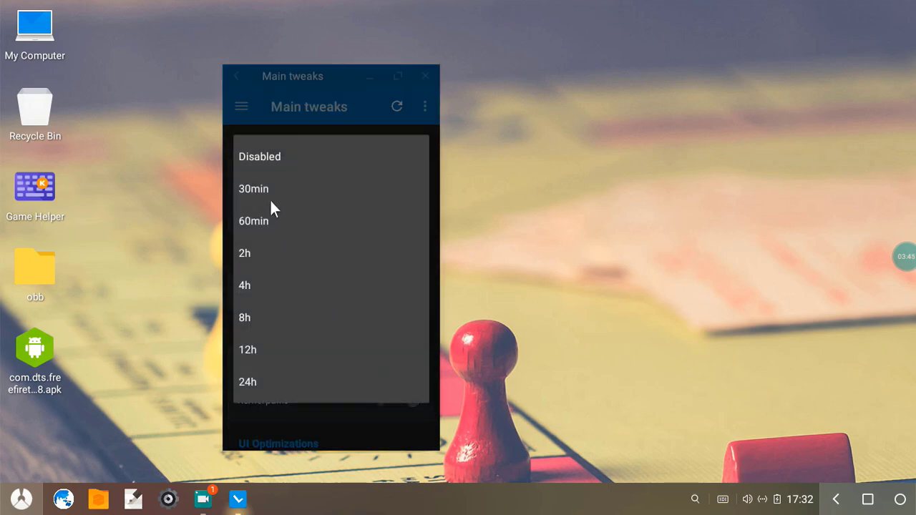
left_click(260, 156)
Set the window animation, transition animation and animator duration scales to .5x in the UI optimizations.
scroll(334, 351, "down", 5)
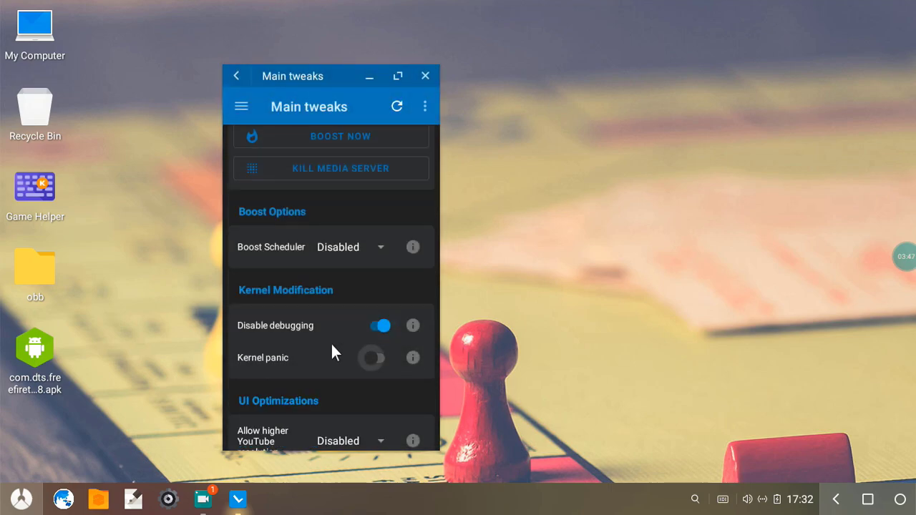
left_click(366, 354)
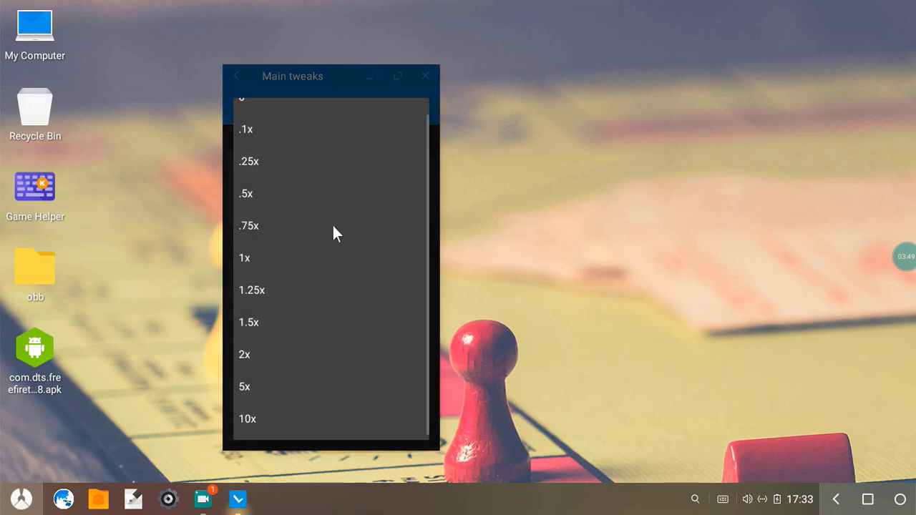
left_click(247, 187)
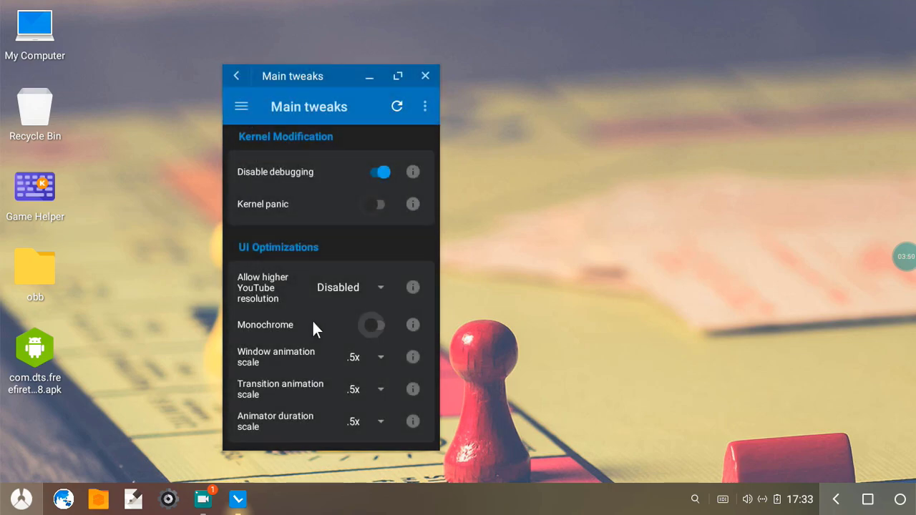
left_click(366, 393)
left_click(249, 189)
left_click(370, 424)
left_click(262, 194)
Examine the device and CPU information on the L Speed Dashboard.
left_click(241, 106)
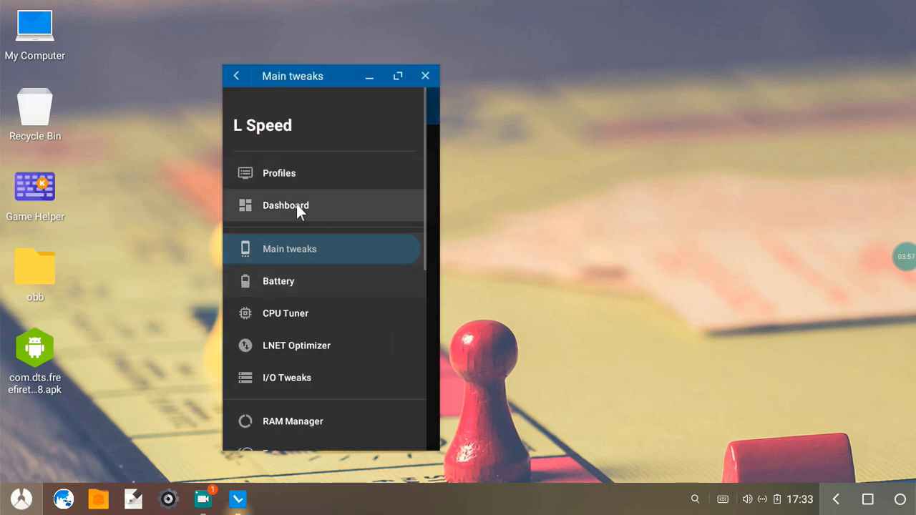
left_click_drag(299, 205, 231, 124)
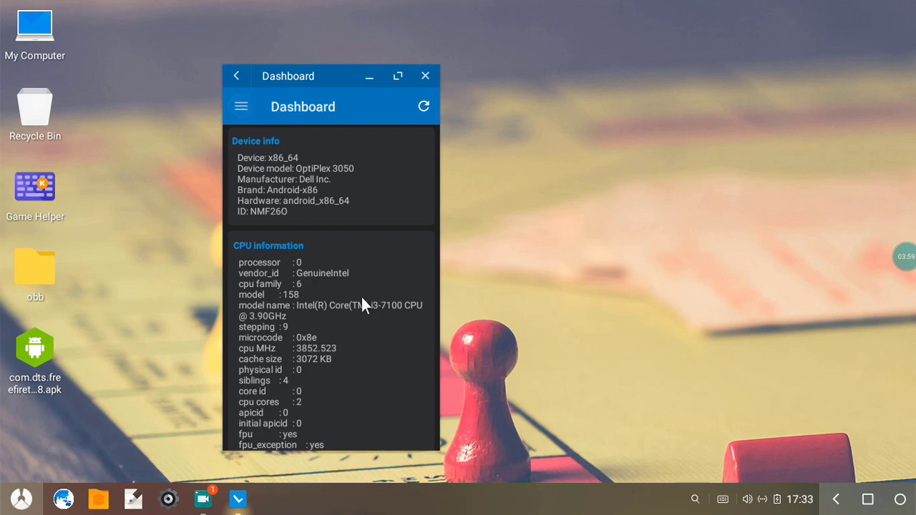
scroll(317, 316, "down", 3)
Set the Governor Tuner to Performance in the CPU Tuner settings.
left_click(241, 106)
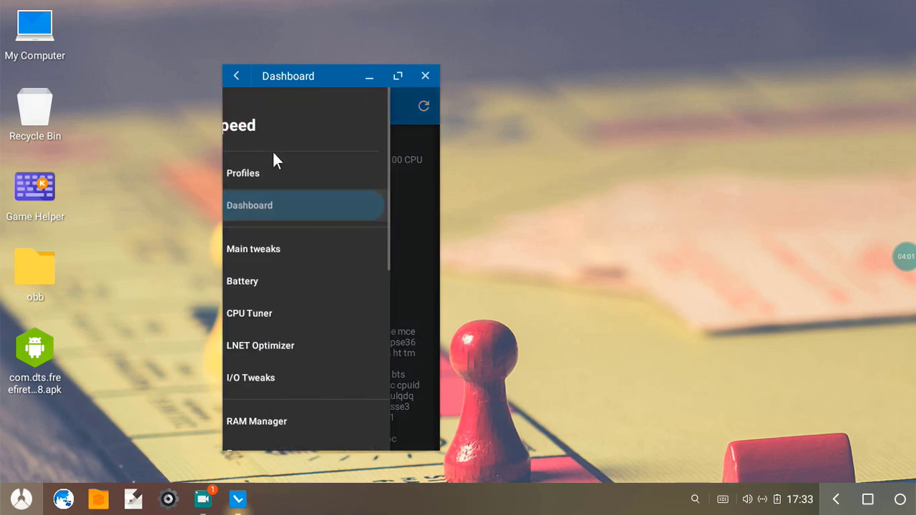
left_click(295, 316)
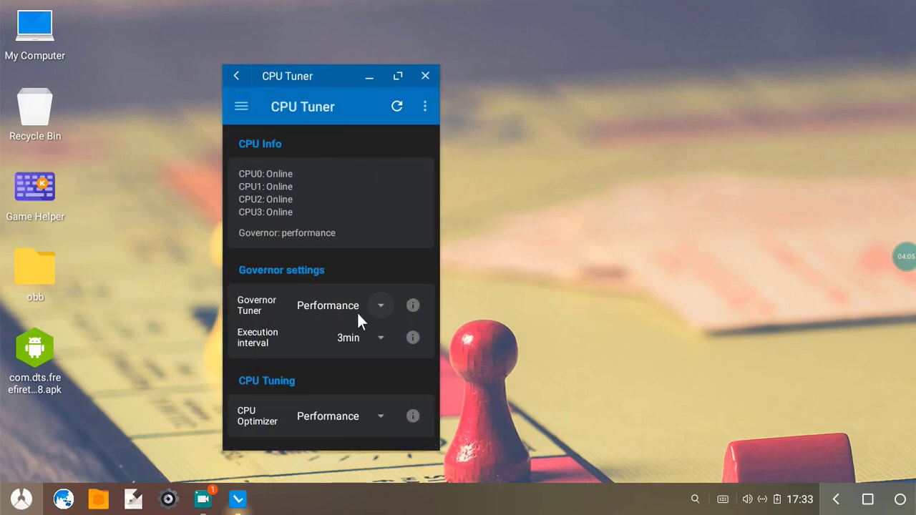
left_click(357, 314)
left_click(289, 317)
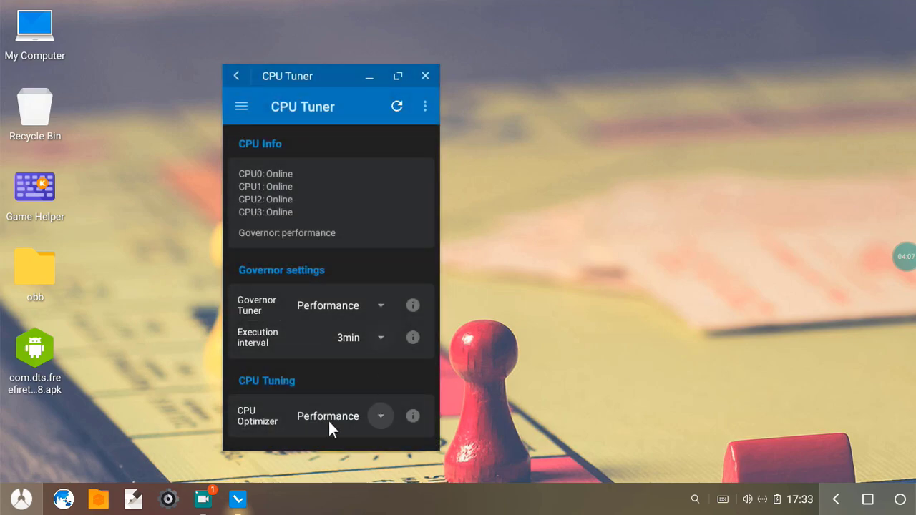
Set the RAM Manager profile to Gaming and the virtual memory tweaks to Performance in L Speed.
left_click(241, 106)
scroll(307, 339, "down", 2)
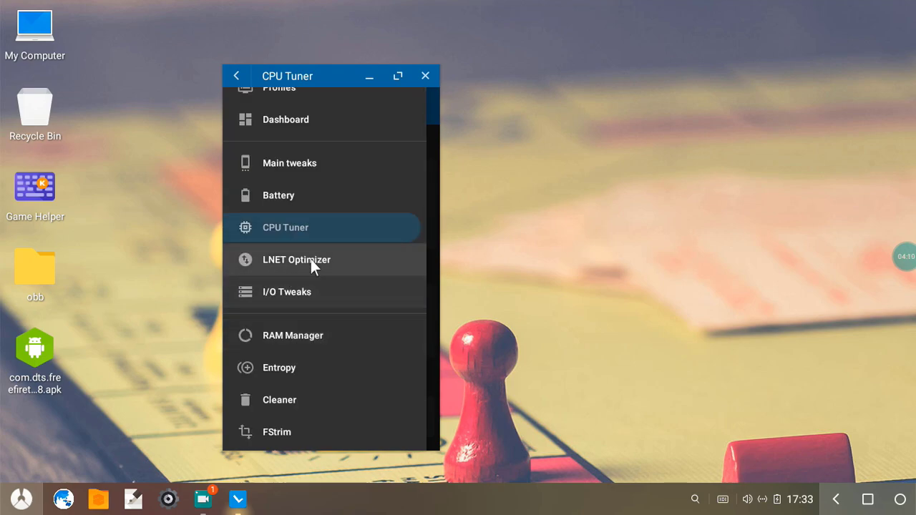
left_click(300, 339)
scroll(354, 336, "down", 2)
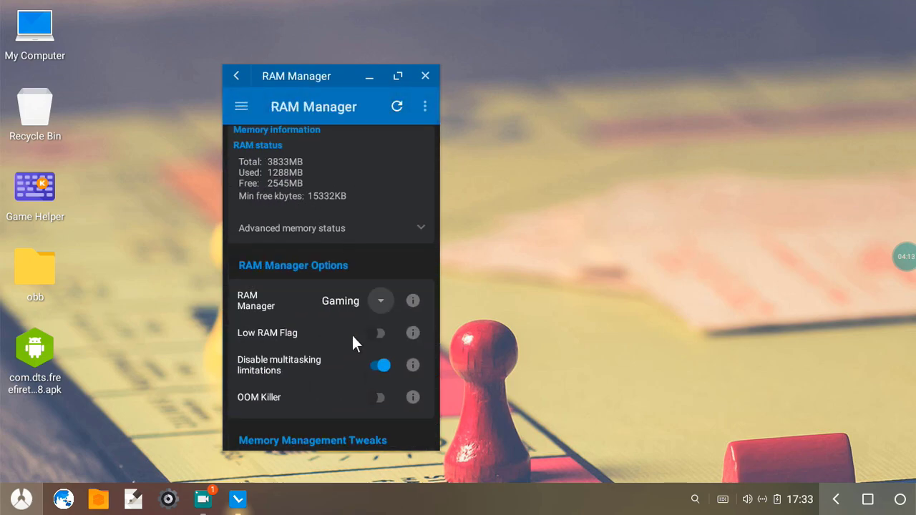
left_click(367, 259)
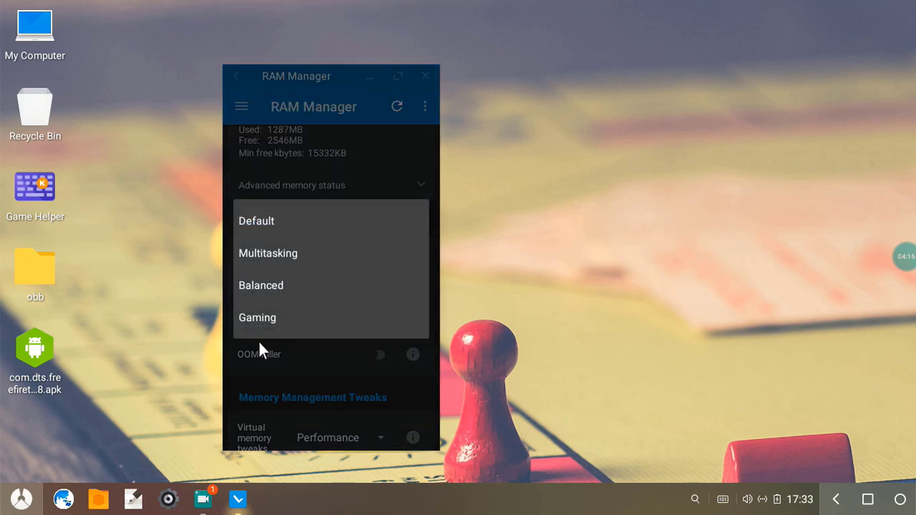
left_click(262, 320)
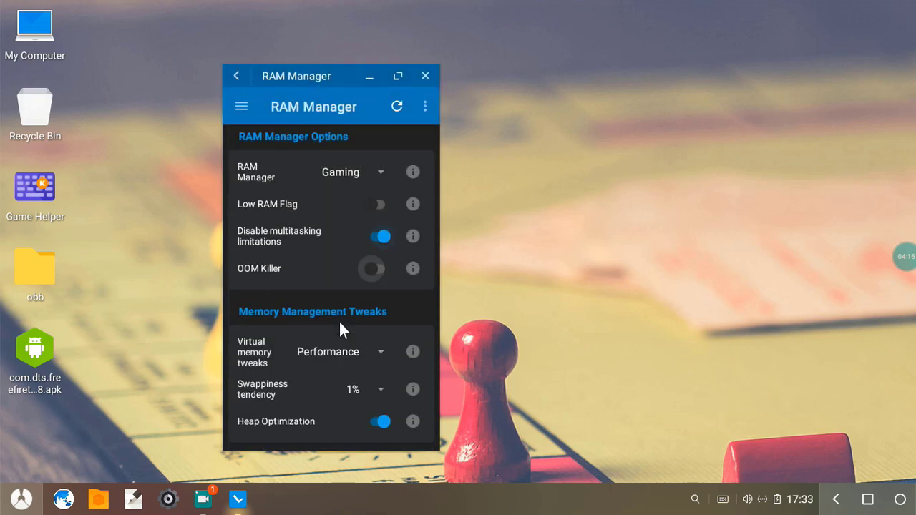
left_click(326, 357)
left_click(272, 317)
Allow L Speed to run in the background through the system's AutoRun settings.
left_click(169, 499)
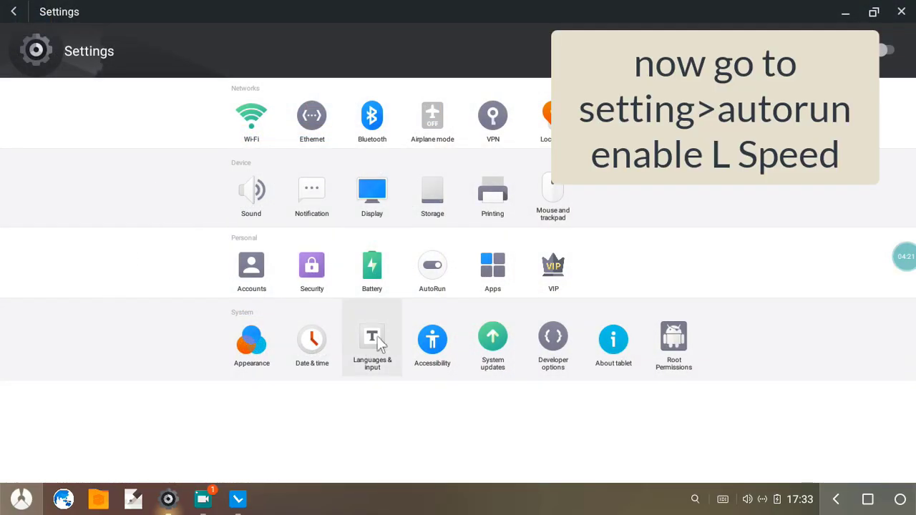
left_click(399, 272)
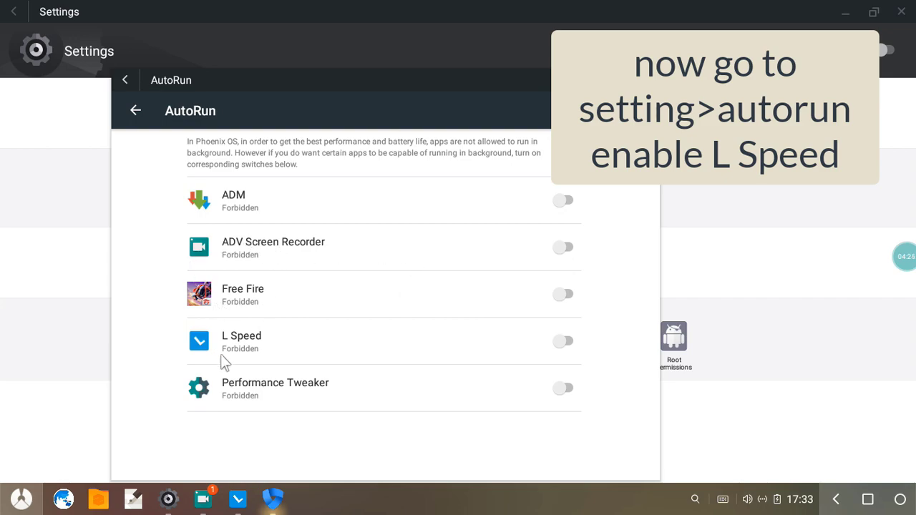
left_click(570, 339)
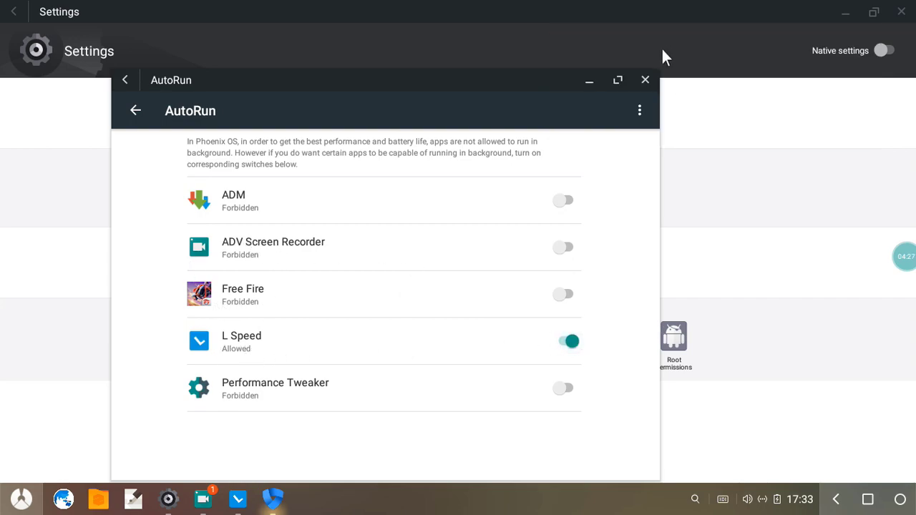
left_click(651, 87)
left_click(901, 12)
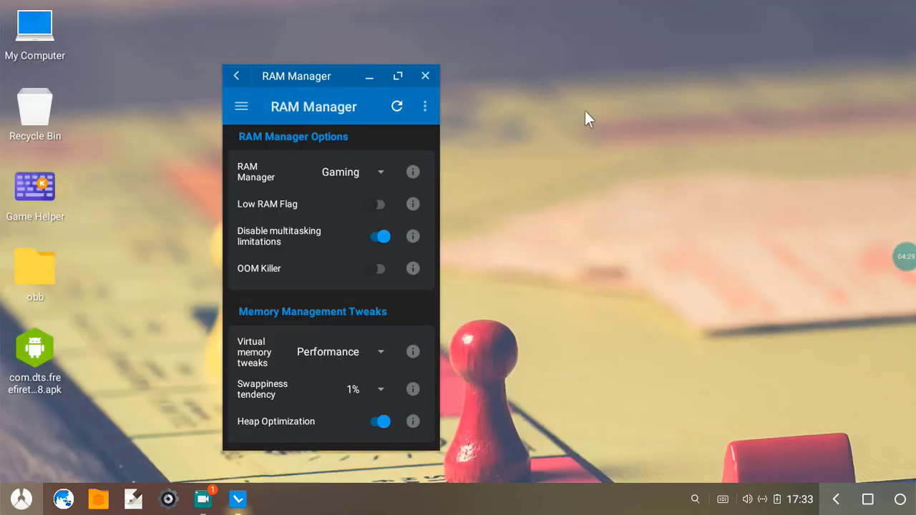
Close L Speed, switch to Performance Tweaker and set its CPU governor to performance.
left_click(426, 76)
left_click(22, 498)
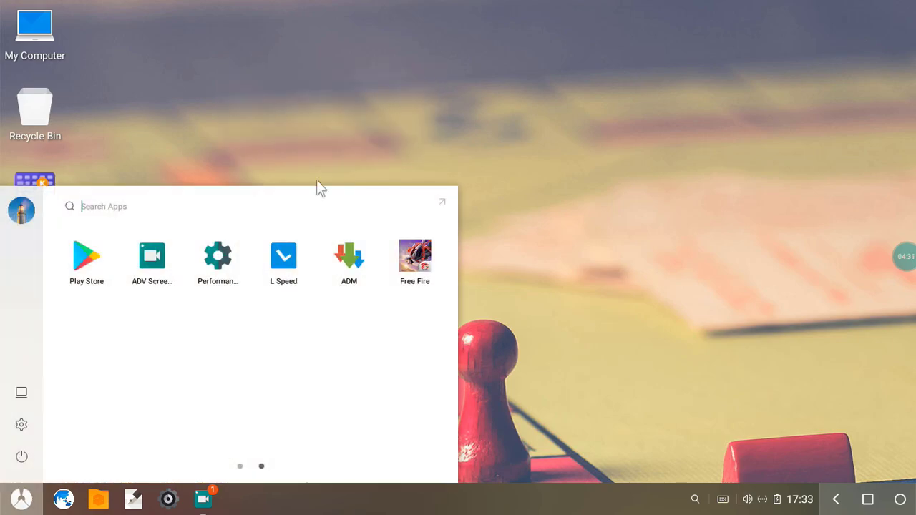
left_click(241, 265)
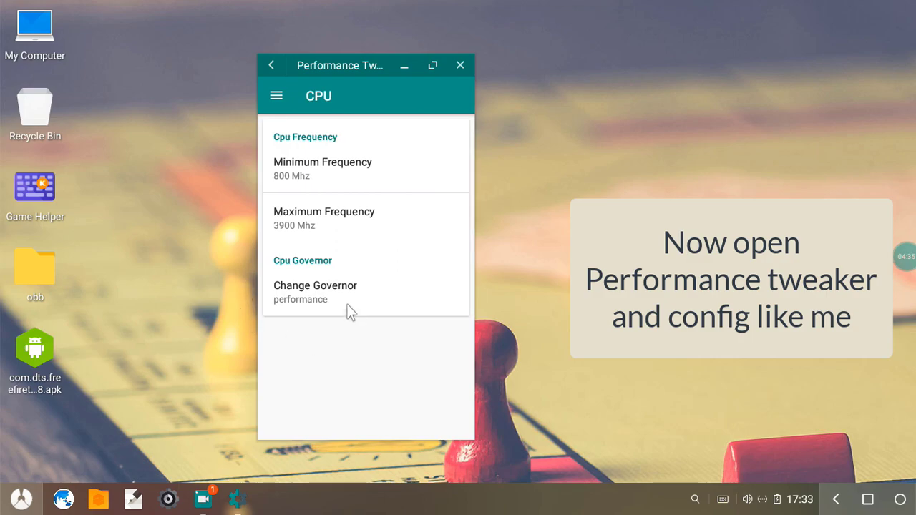
left_click(348, 309)
left_click(303, 274)
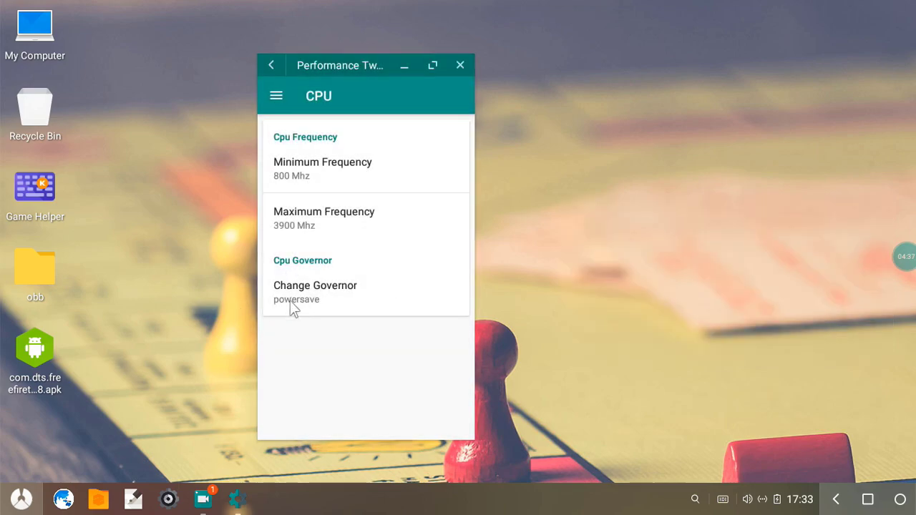
left_click(297, 300)
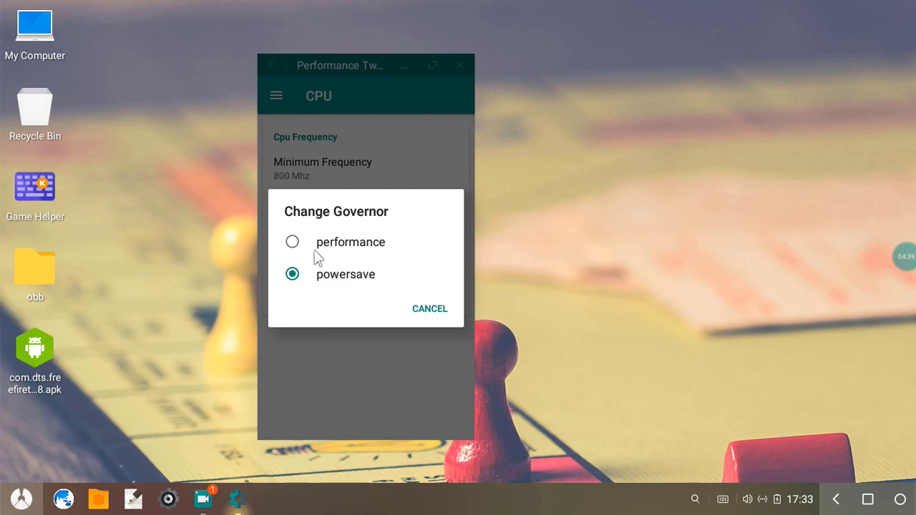
left_click(292, 243)
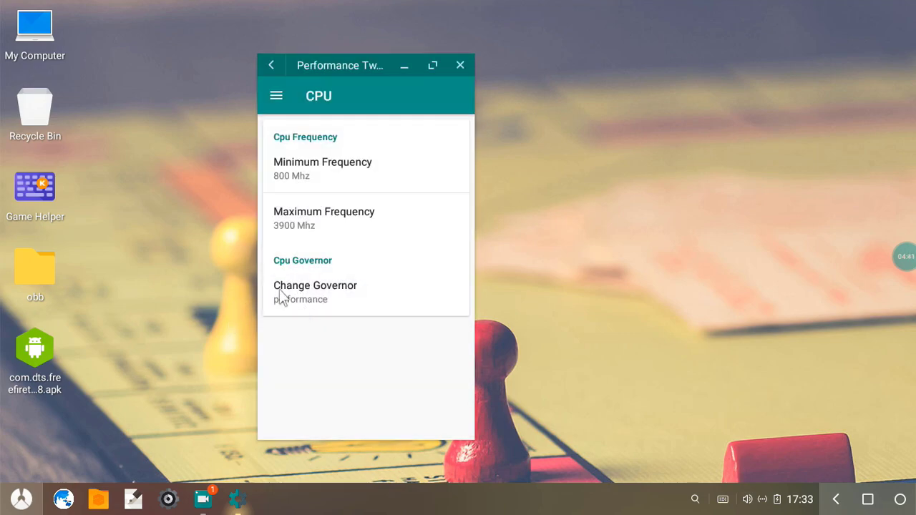
Select the settings to apply on boot in the Performance Tweaker settings.
left_click(276, 97)
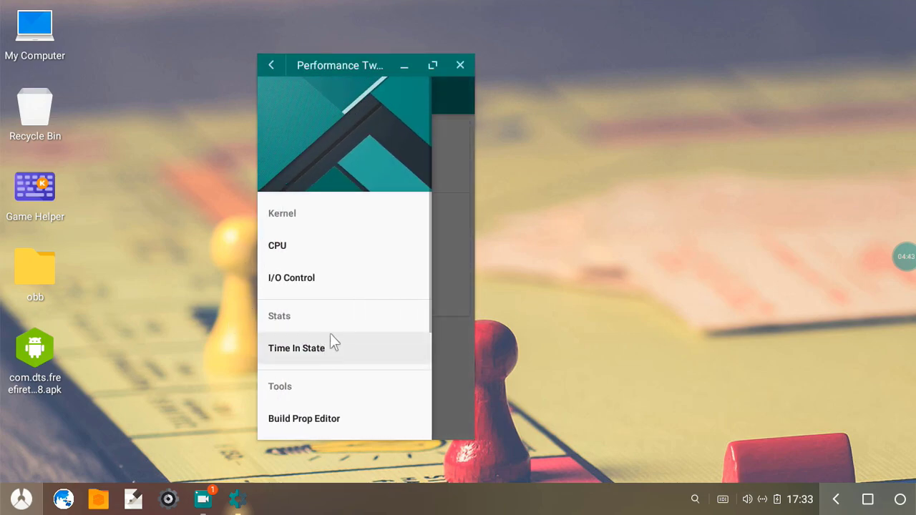
scroll(336, 336, "down", 3)
left_click(304, 418)
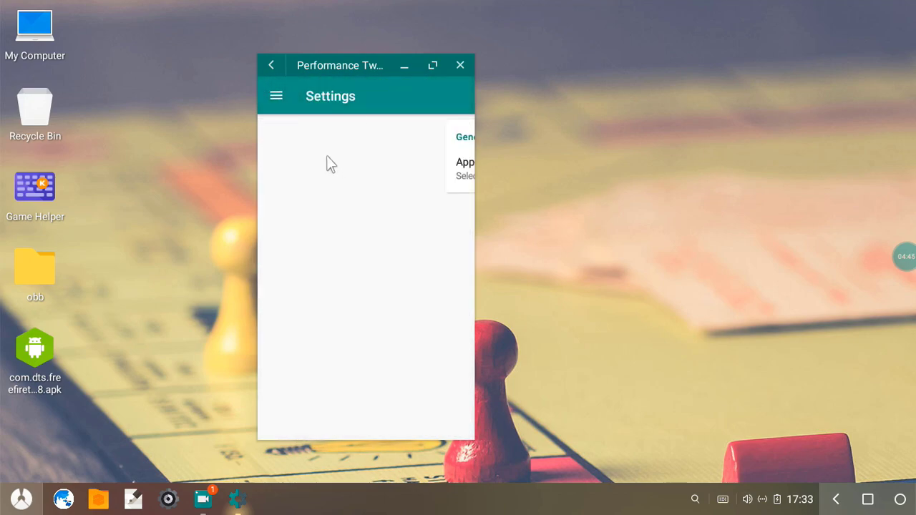
left_click(307, 179)
left_click(307, 218)
left_click(434, 341)
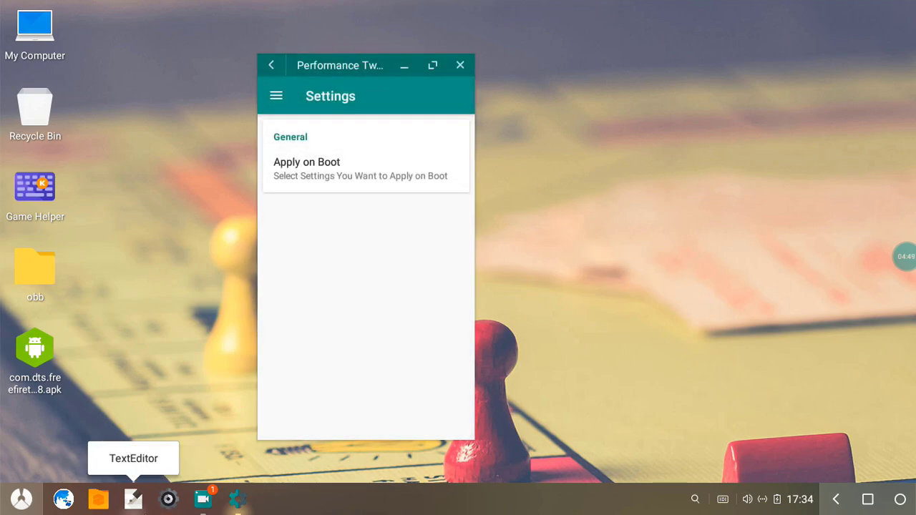
Allow Performance Tweaker to run in the background through the system's AutoRun settings and close the app.
left_click(168, 498)
left_click(429, 286)
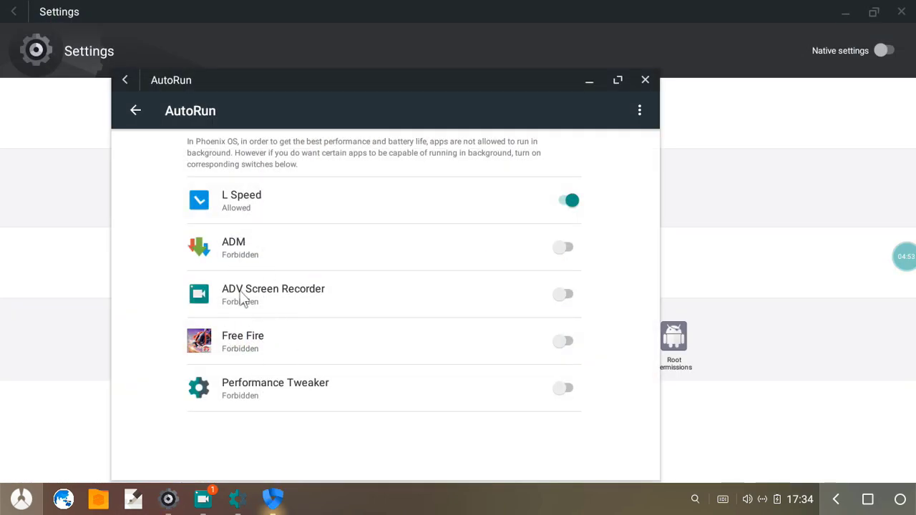
left_click(567, 383)
left_click(900, 12)
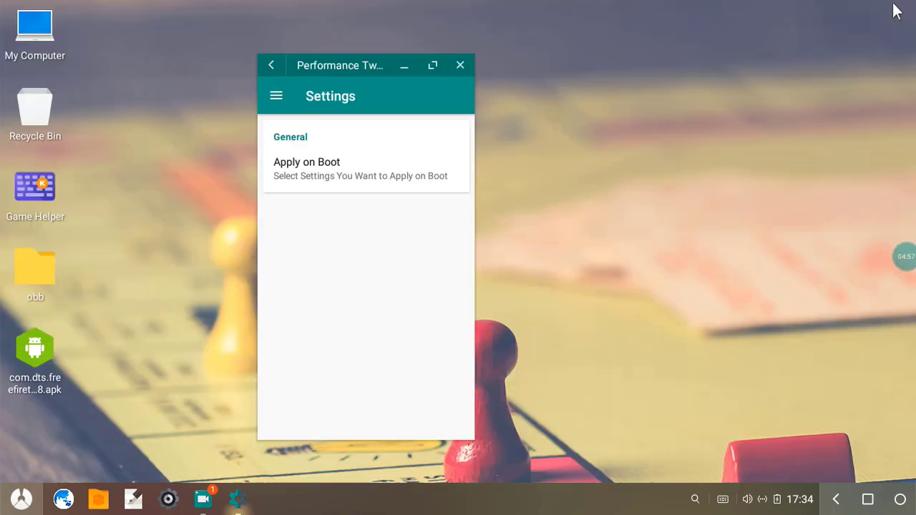
left_click(466, 63)
Launch Free Fire and switch its window to fullscreen.
right_click(319, 213)
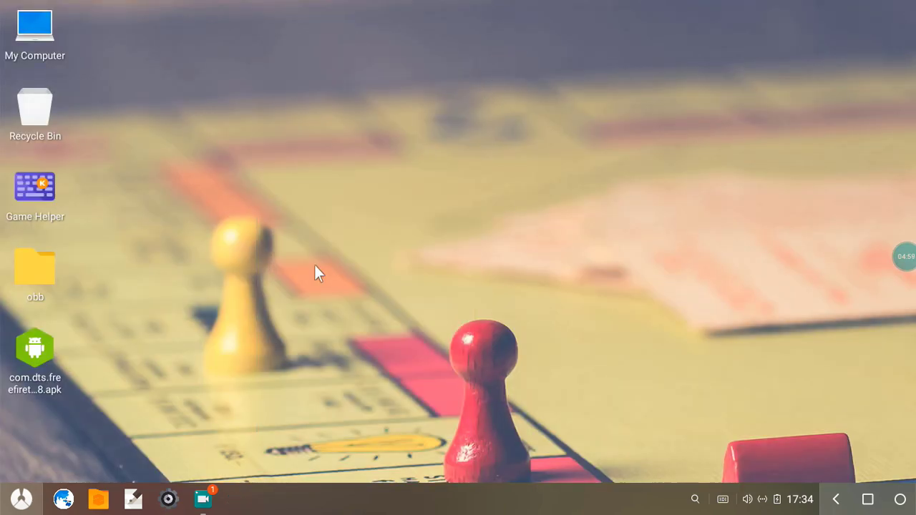
left_click(313, 272)
key("super")
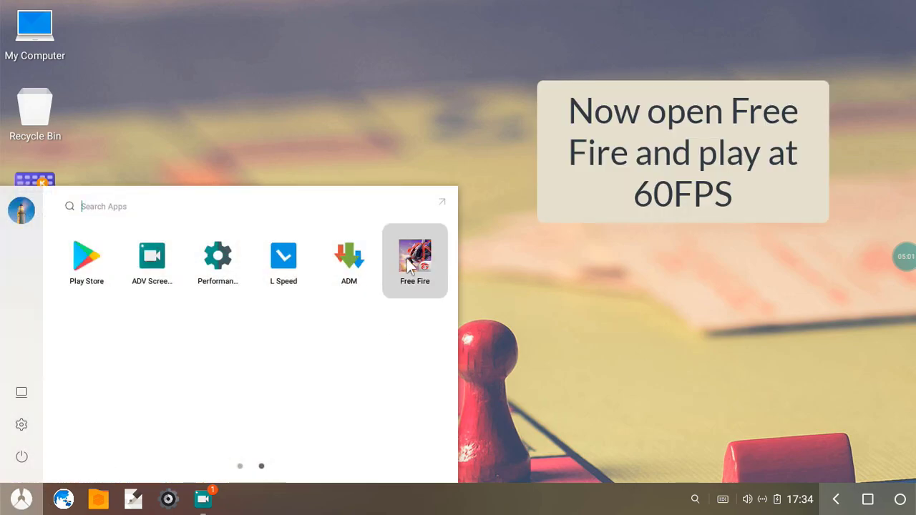
left_click(411, 264)
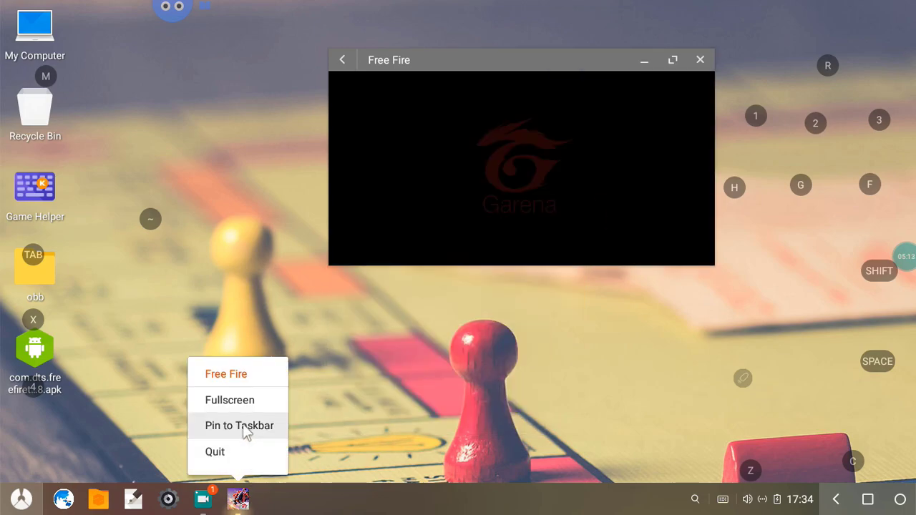
left_click(228, 401)
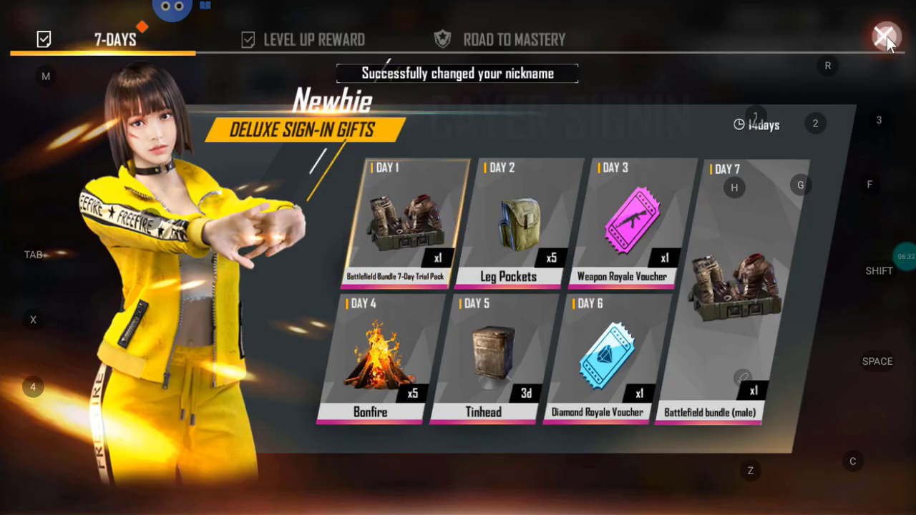
Dismiss the sign-in gifts screen and set the game graphics to Ultra with HIGH RES. on High.
left_click(886, 37)
left_click(892, 30)
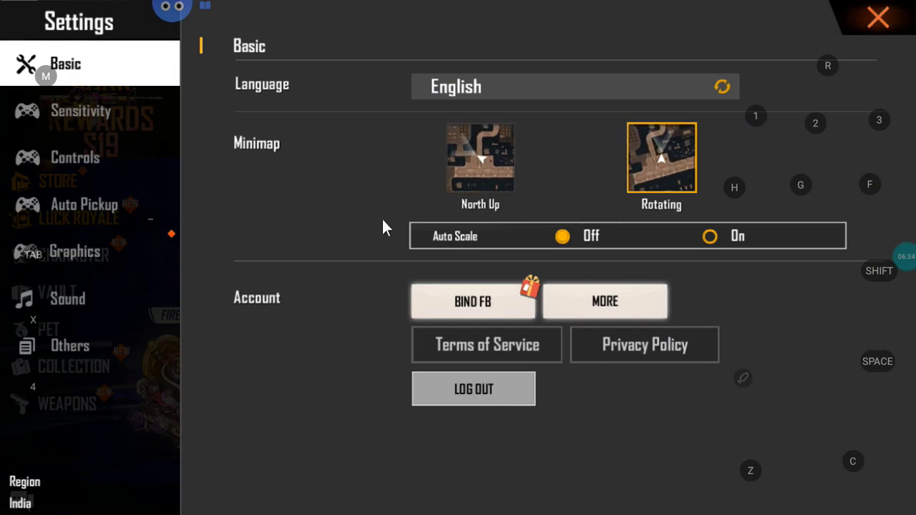
left_click(78, 157)
left_click(80, 255)
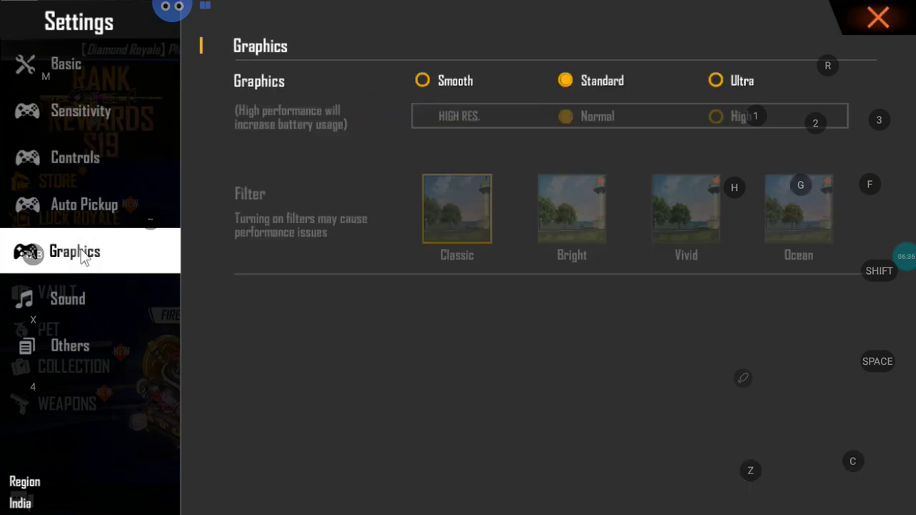
left_click(718, 81)
left_click(715, 116)
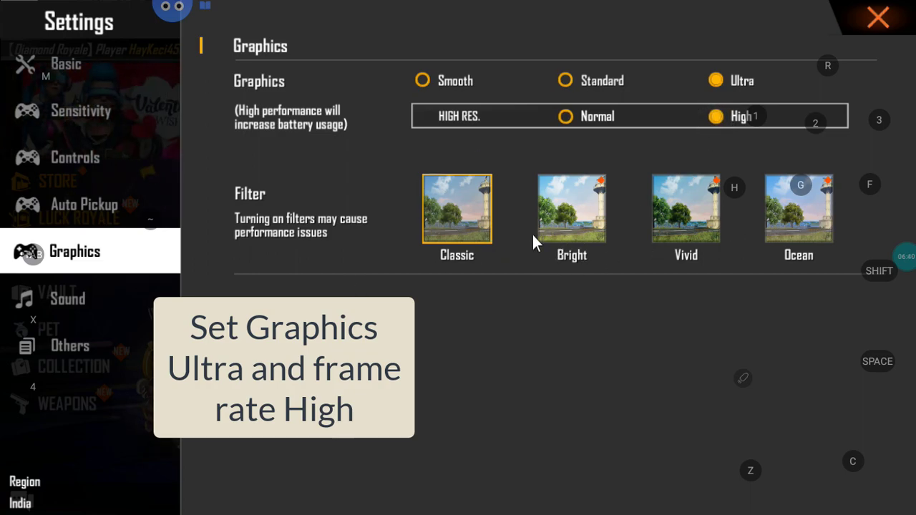
Apply the Bright graphics filter and close the game settings.
left_click(571, 225)
left_click(619, 330)
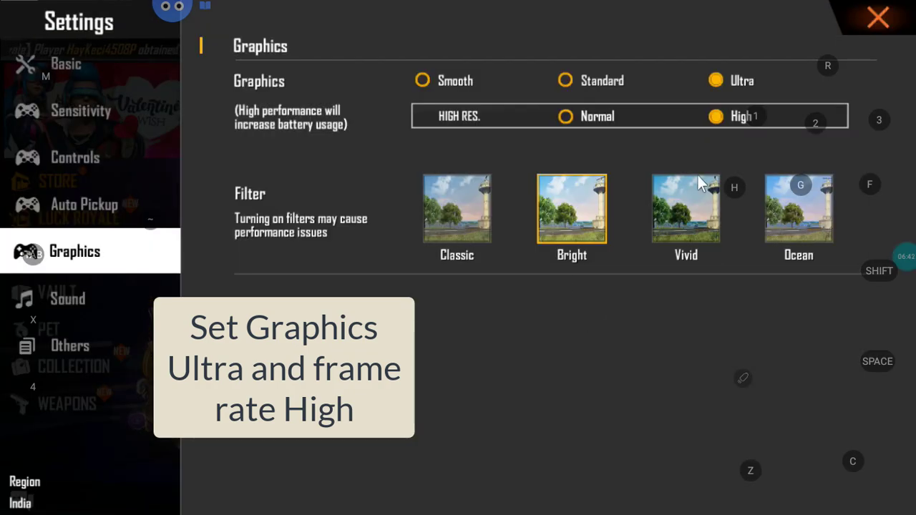
left_click(876, 20)
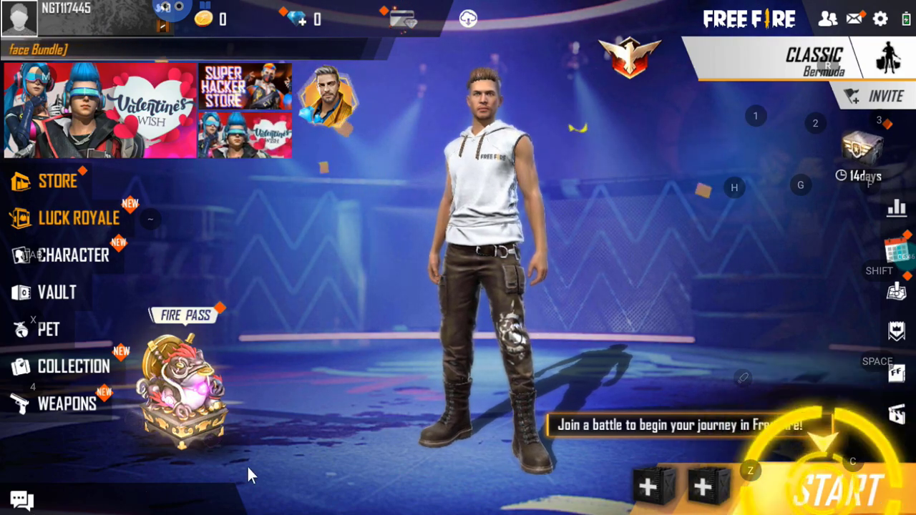
Start a Classic match on Bermuda and run the character around the waiting area.
left_click(819, 504)
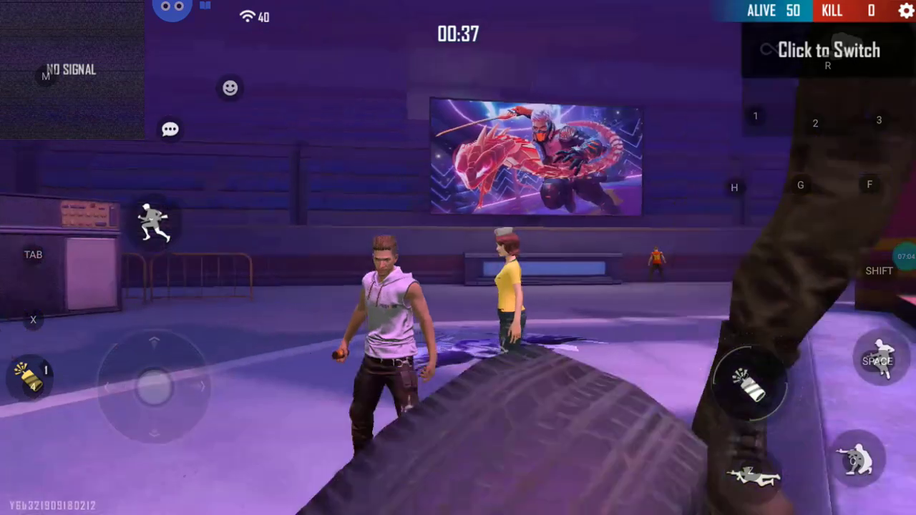
key("w")
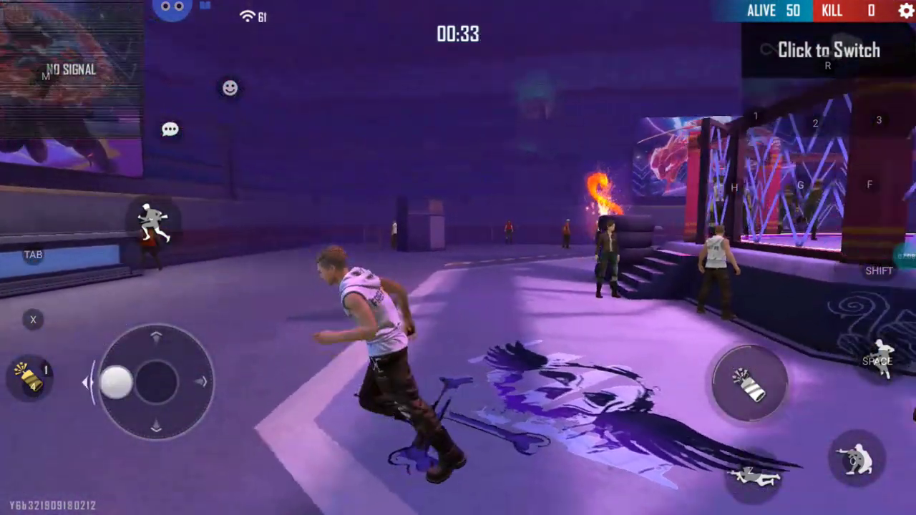
key("w")
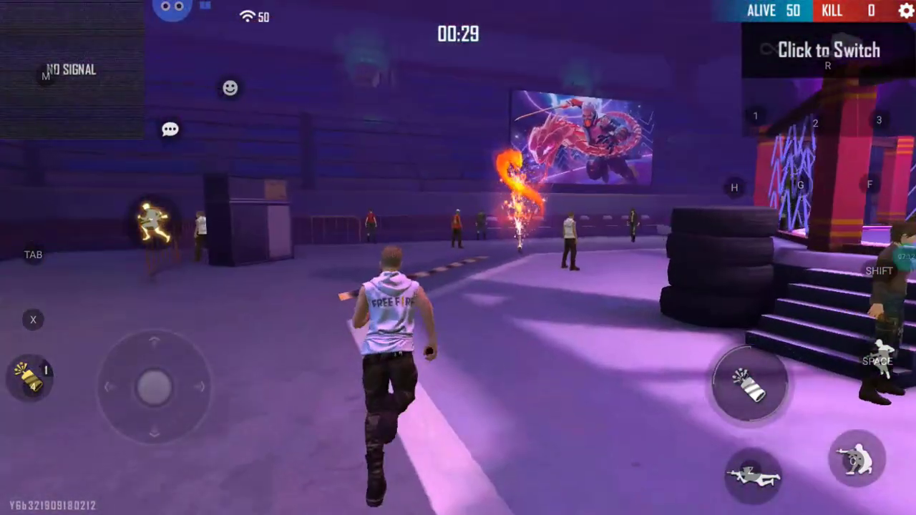
Eject the character from the plane over the island and dive towards the ground.
left_click(458, 258)
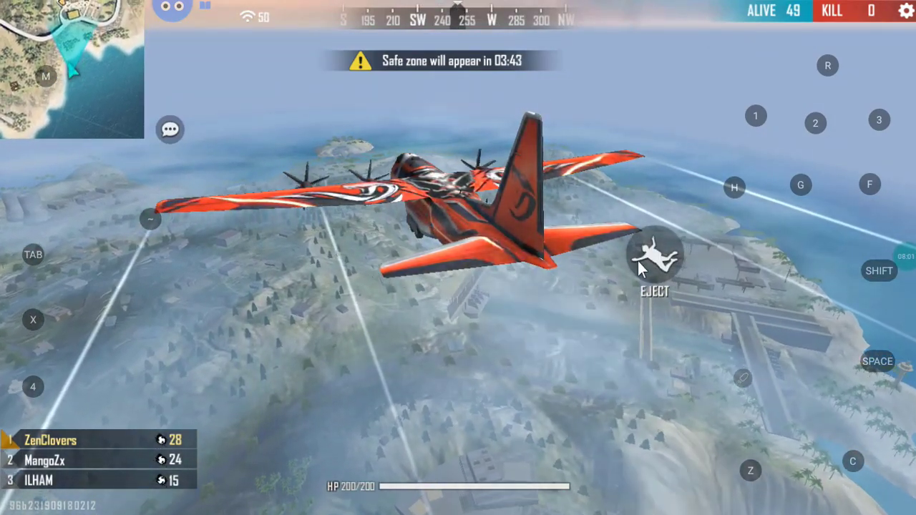
left_click(661, 272)
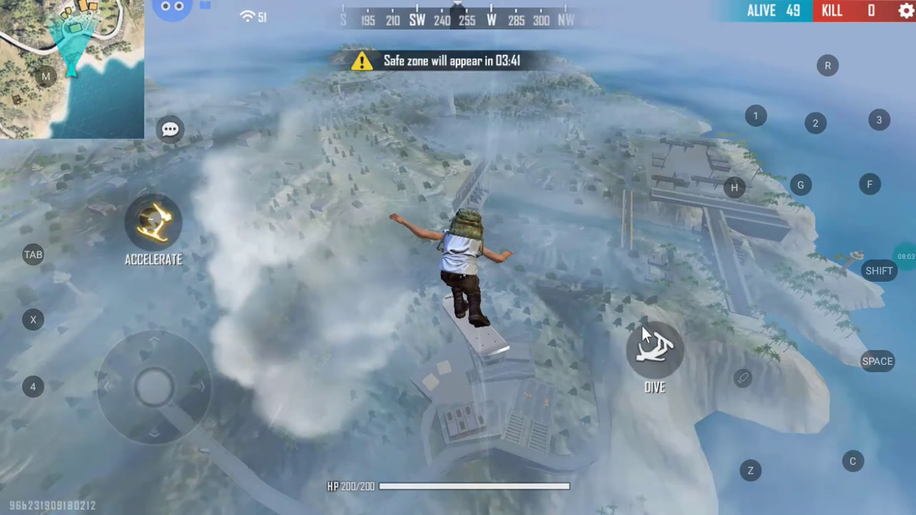
left_click(641, 324)
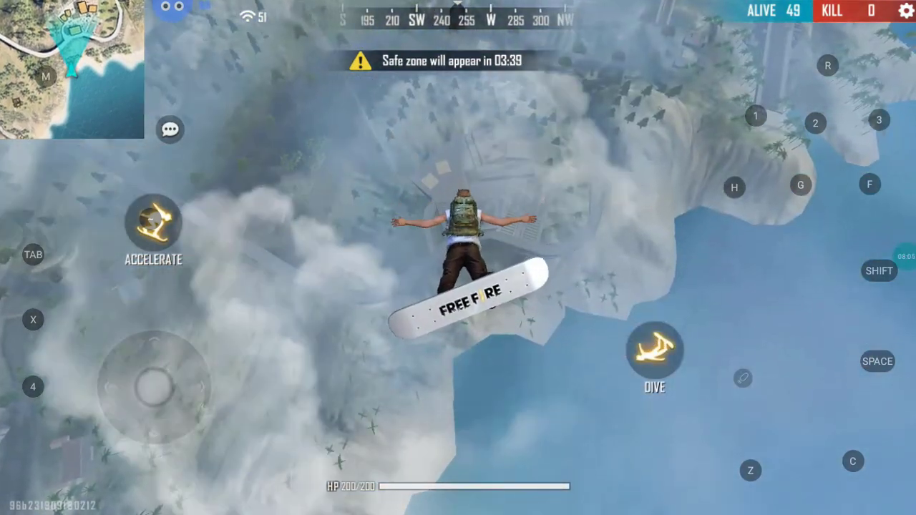